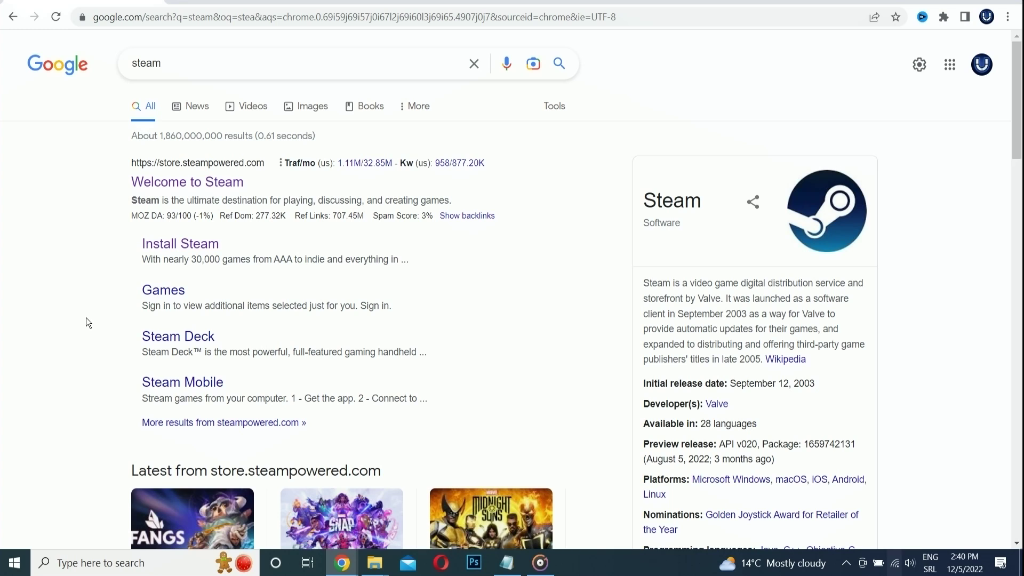
# - Open the official 'Welcome to Steam' result (store.steampowered.com) from the Google results for steam
pyautogui.click(166, 61)
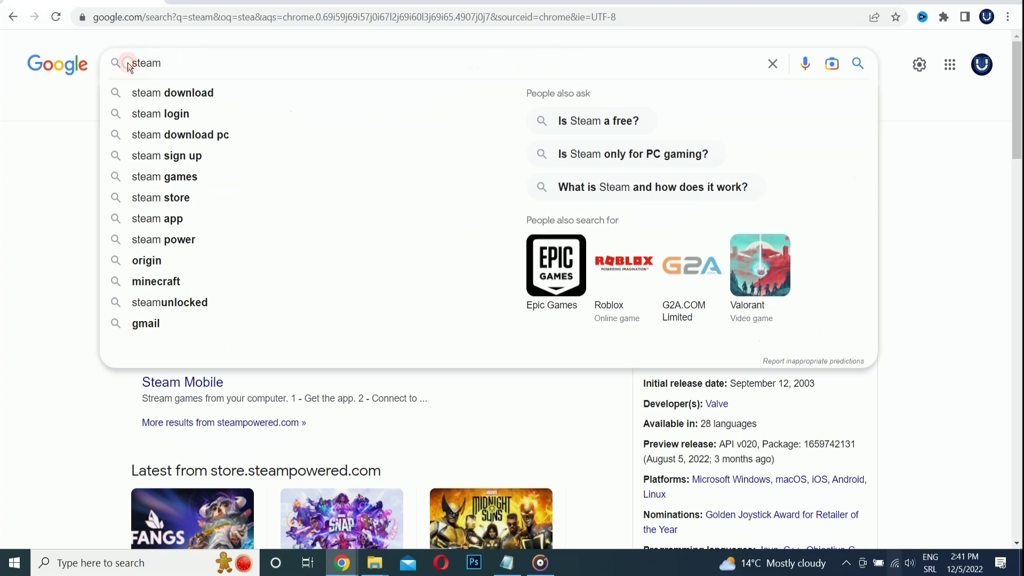
pyautogui.doubleClick(142, 62)
pyautogui.click(85, 207)
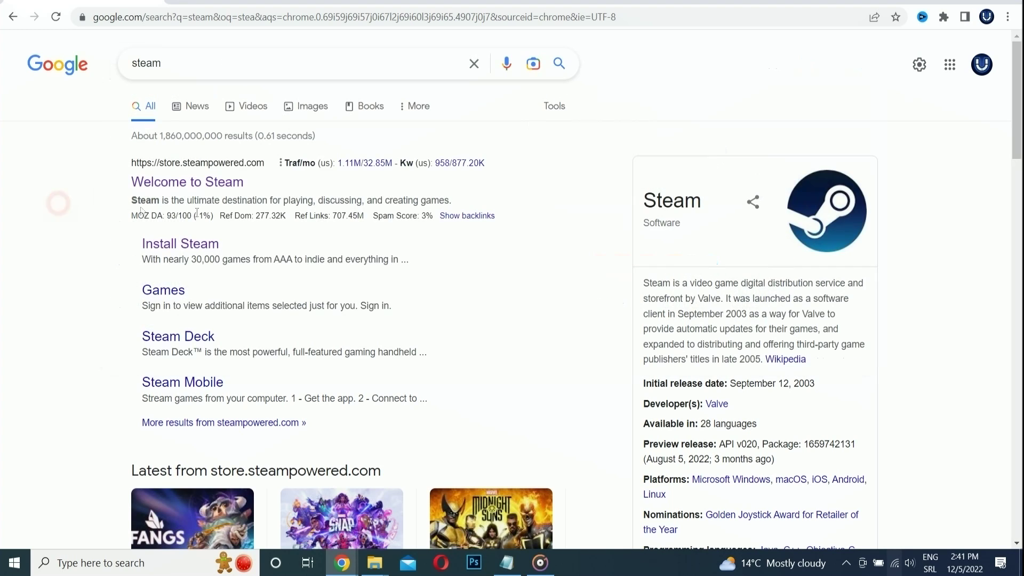
pyautogui.click(194, 182)
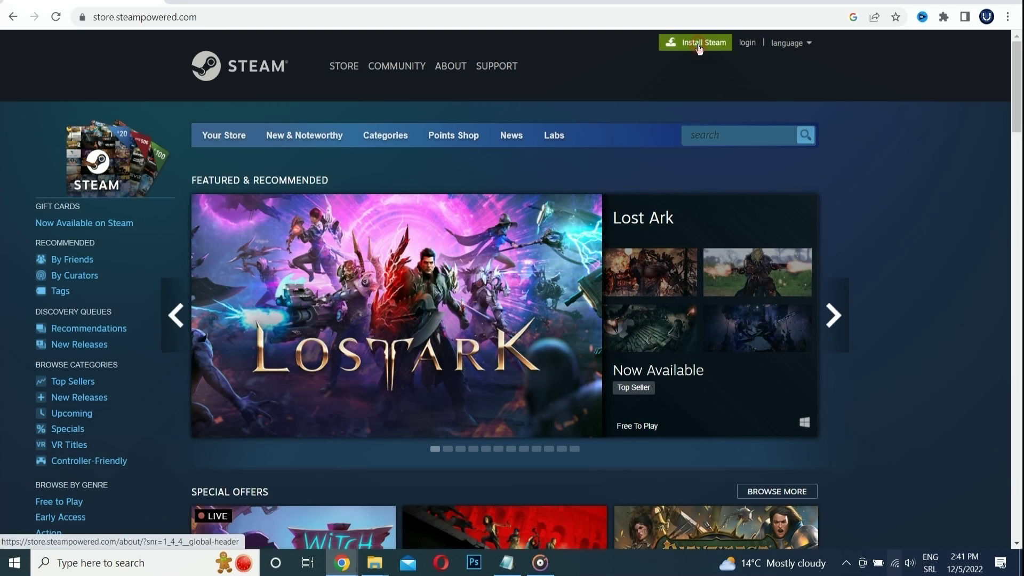
# - Download the Windows installer SteamSetup.exe from the Steam About page
pyautogui.click(699, 47)
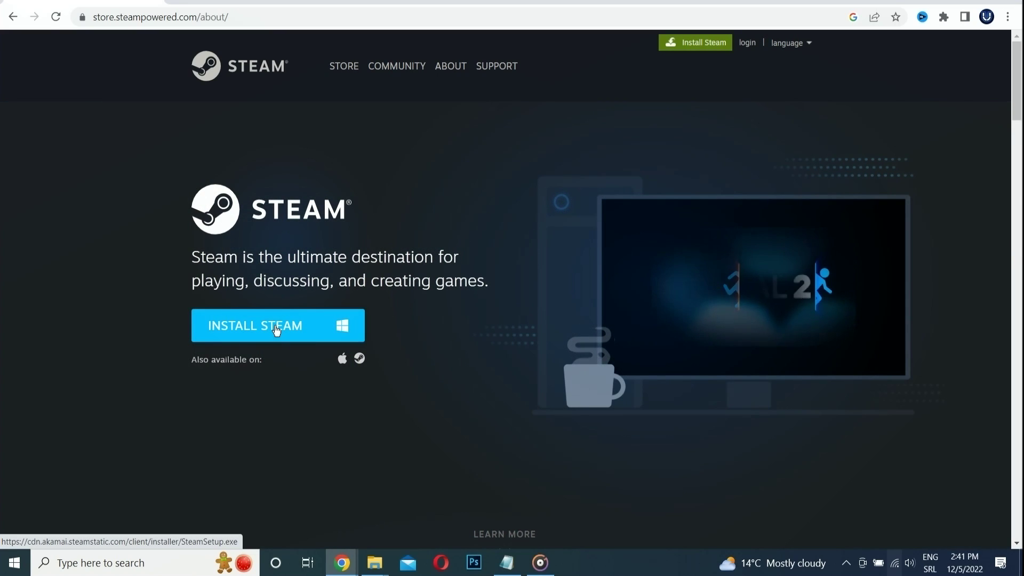
pyautogui.click(276, 330)
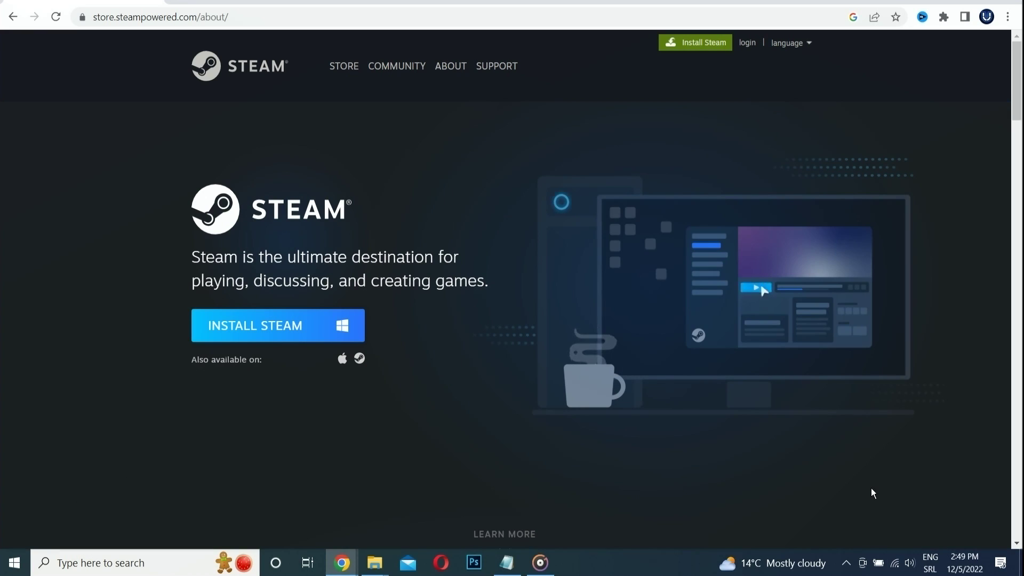
# - Run the downloaded SteamSetup.exe from Chrome's Downloads page
pyautogui.click(1012, 20)
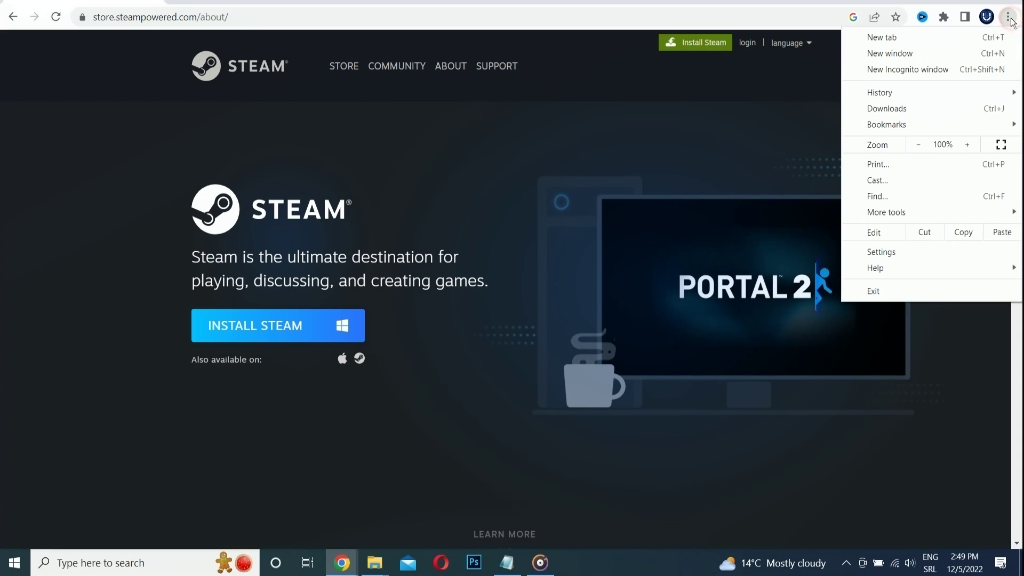
pyautogui.click(903, 108)
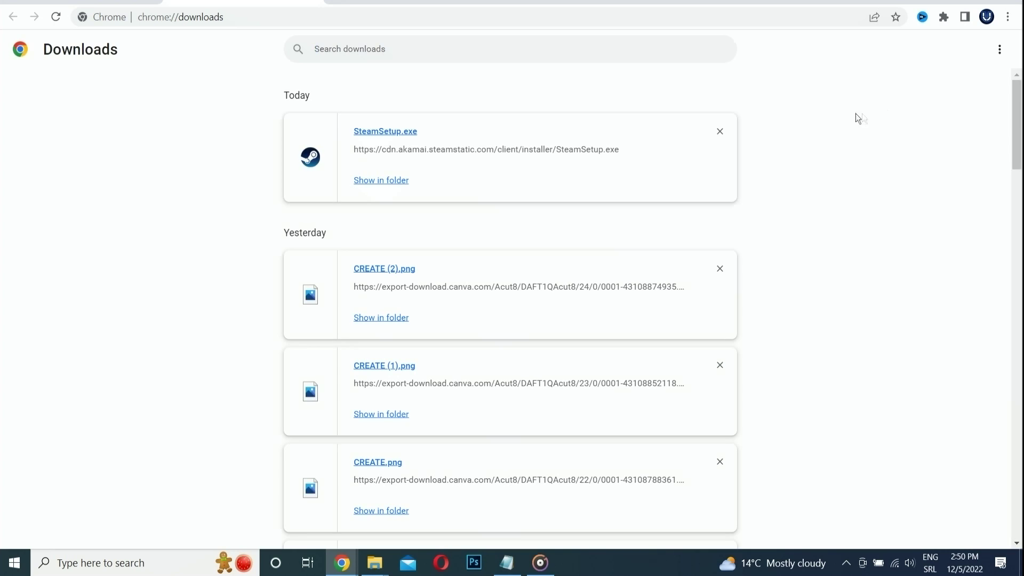
pyautogui.doubleClick(391, 136)
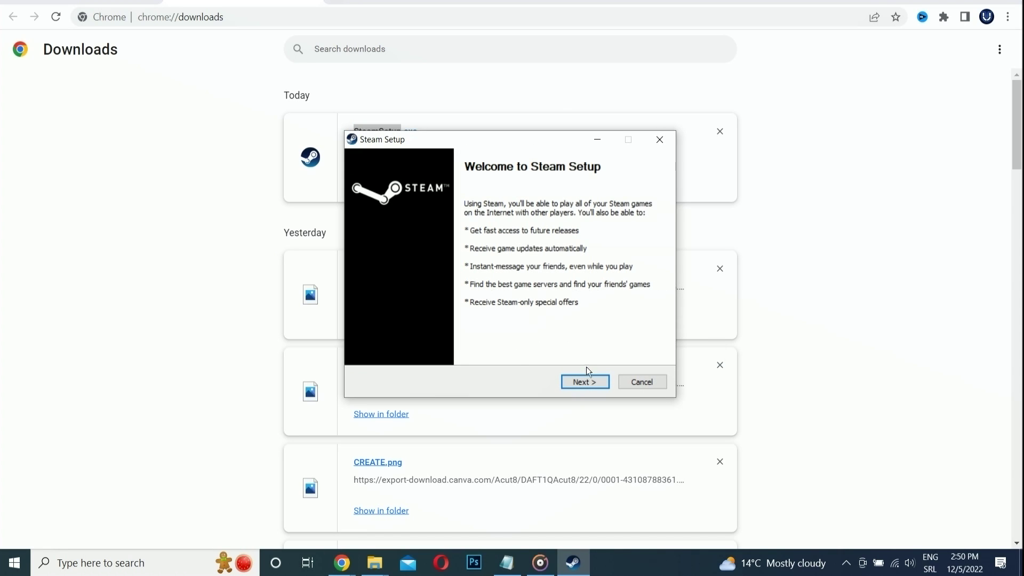
# - Install Steam in English to C:\Program Files (x86)\Steam and launch it when setup finishes
pyautogui.click(585, 382)
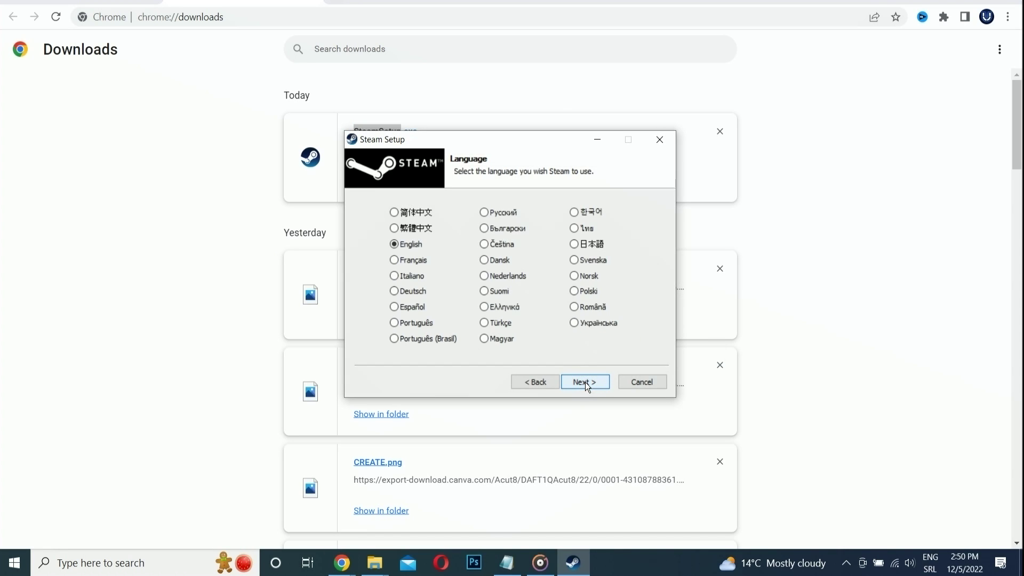
pyautogui.click(585, 382)
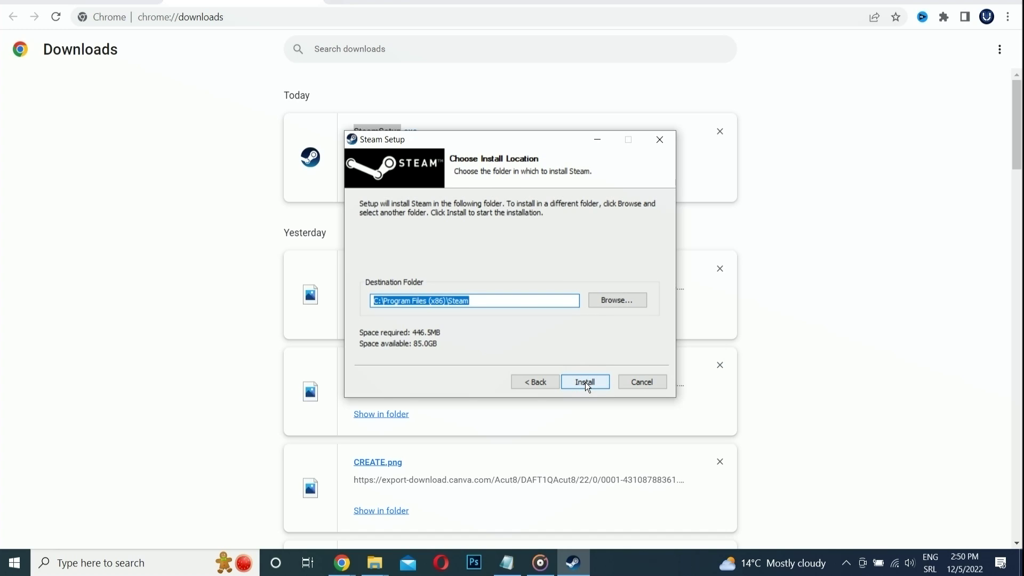
pyautogui.click(584, 382)
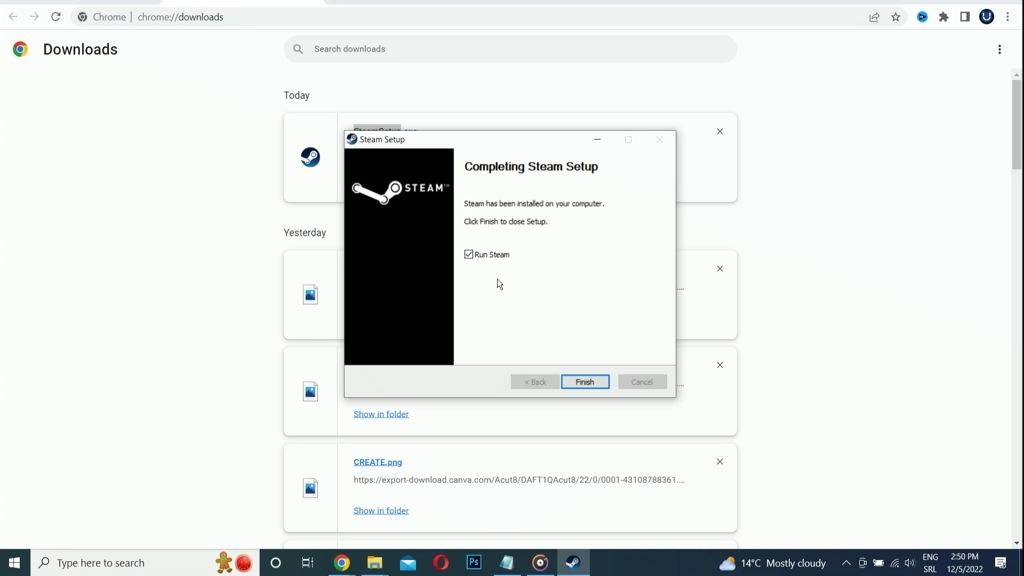
pyautogui.click(585, 382)
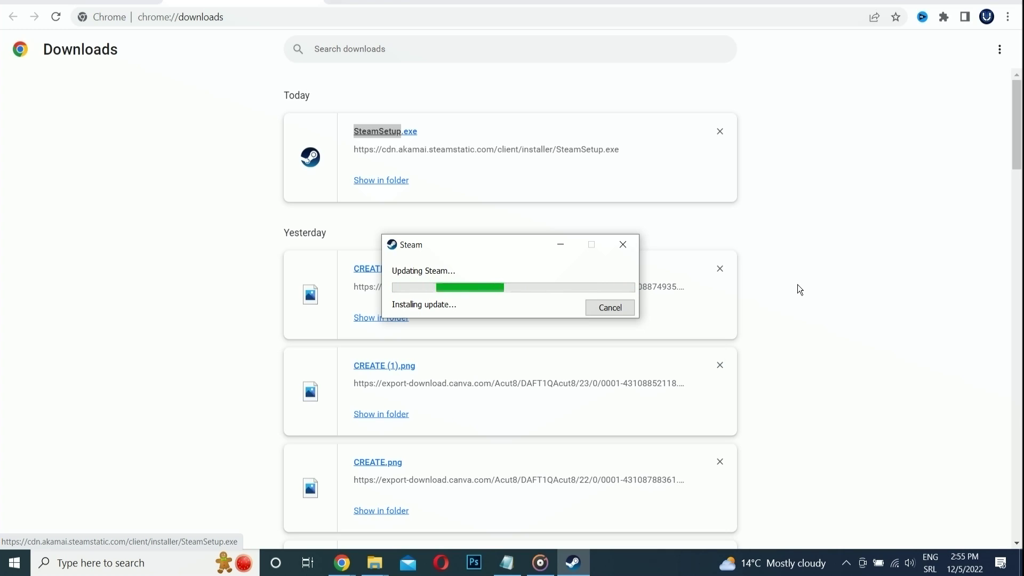
# - Once the first-run update finishes, bring the Steam sign-in window forward
pyautogui.click(801, 282)
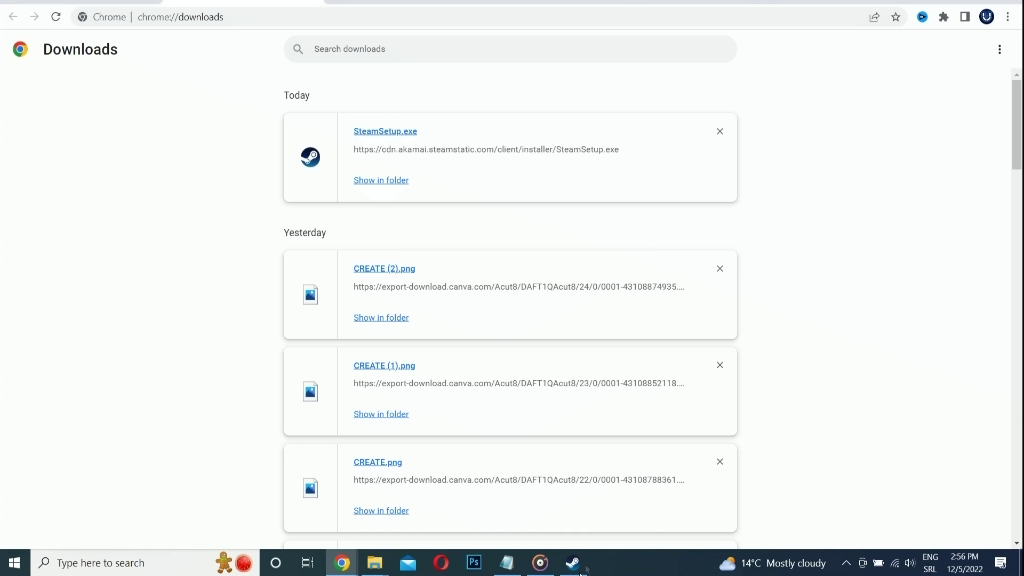
pyautogui.moveTo(581, 574)
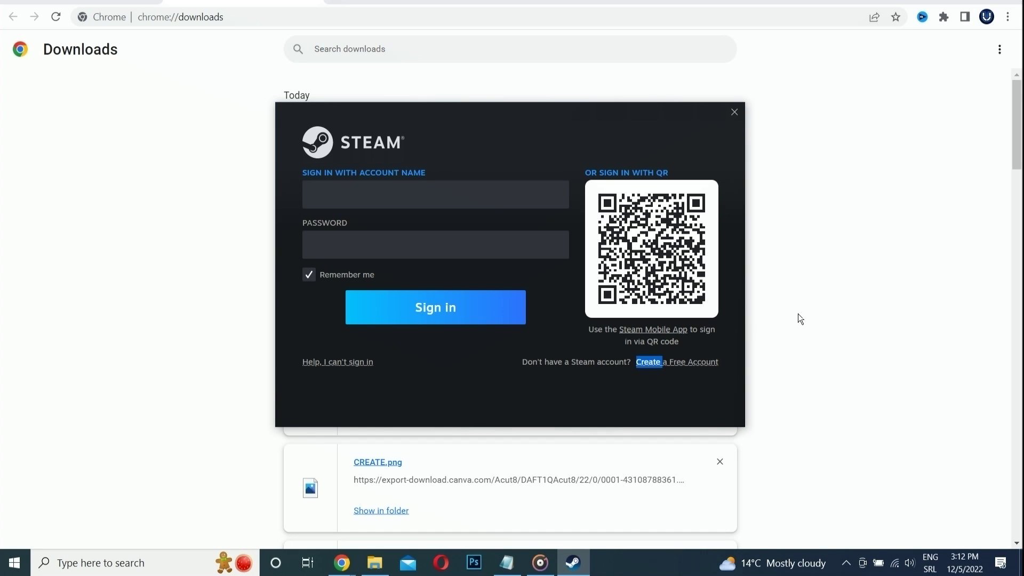
# - Restore the Steam sign-in window and choose 'Create a Free Account'
pyautogui.click(120, 2)
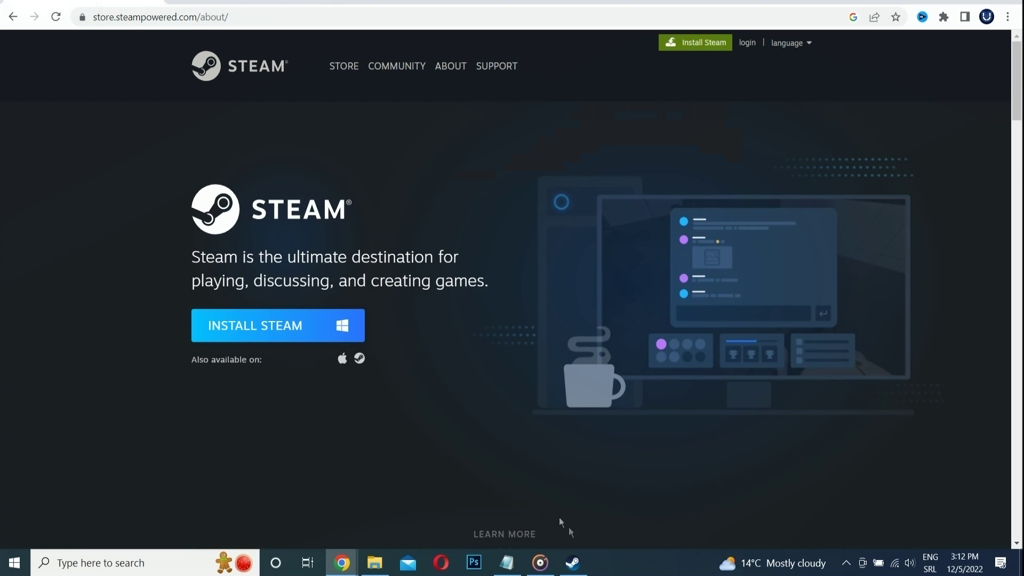
pyautogui.click(574, 566)
pyautogui.moveTo(519, 109); pyautogui.dragTo(510, 122)
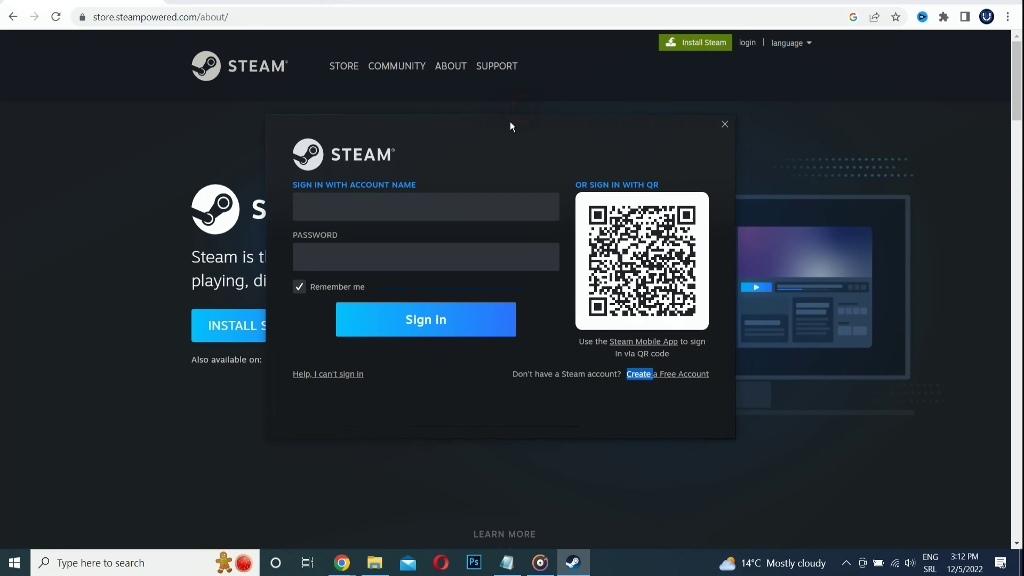
pyautogui.click(670, 407)
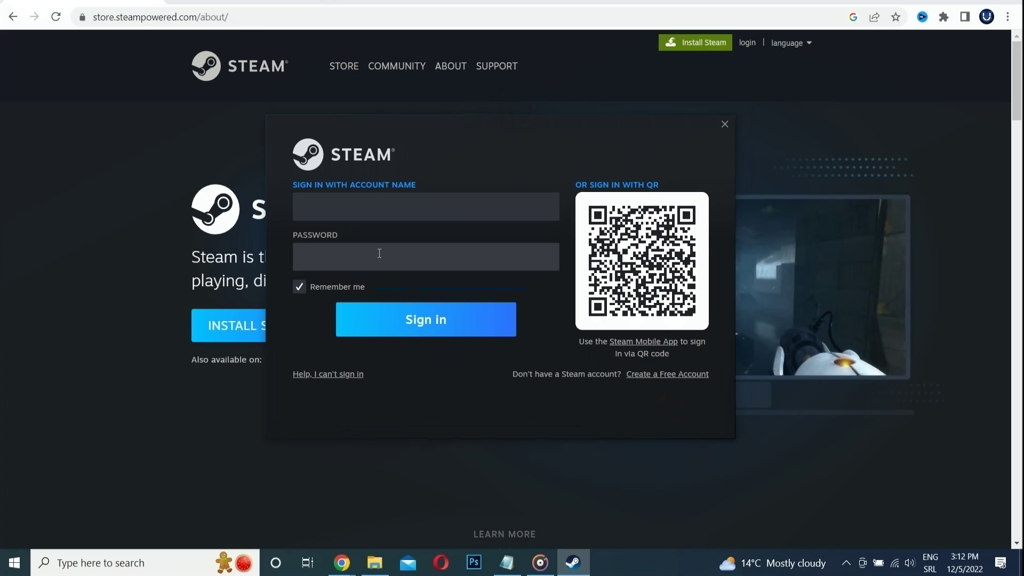
pyautogui.click(663, 377)
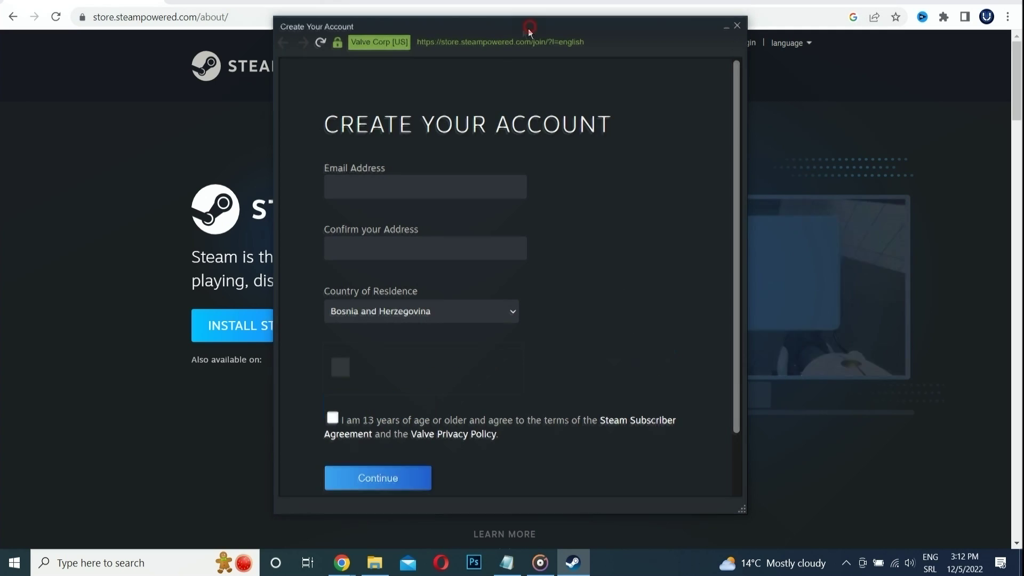
# - Enter the email address and copy it into the 'Confirm your Address' field
pyautogui.moveTo(528, 27); pyautogui.dragTo(514, 33)
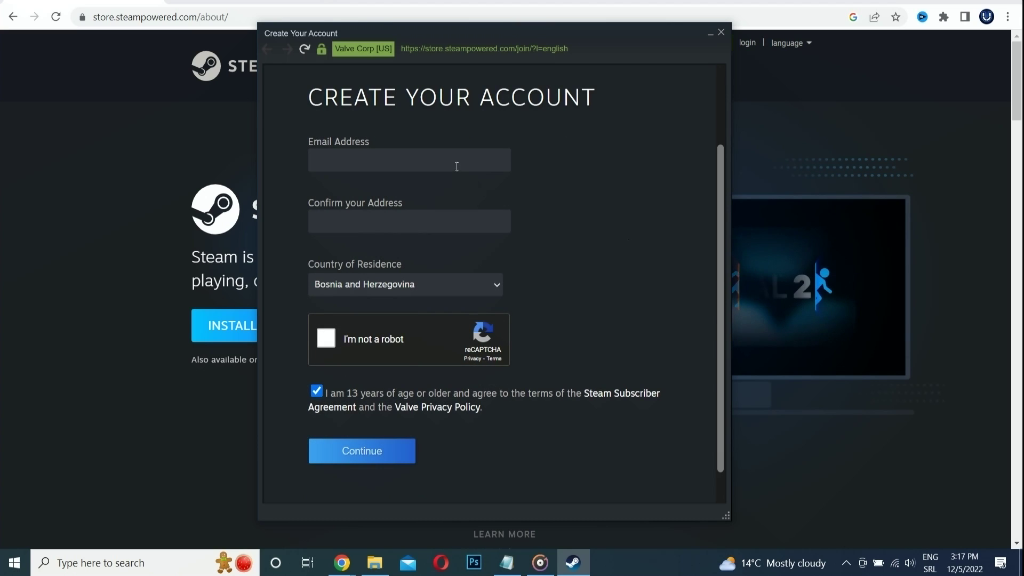
pyautogui.click(457, 166)
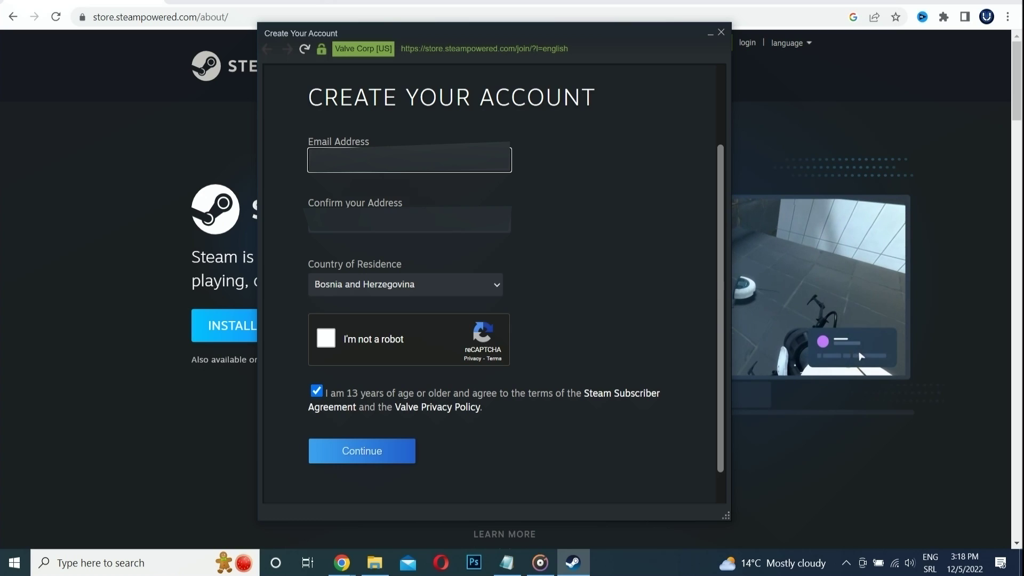
pyautogui.rightClick(380, 173)
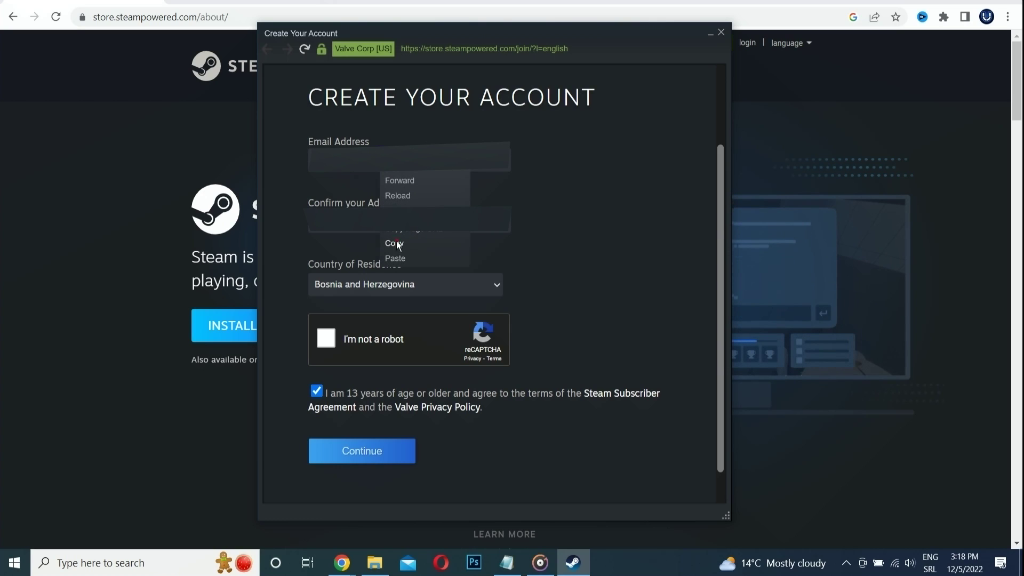
pyautogui.click(396, 243)
pyautogui.rightClick(369, 227)
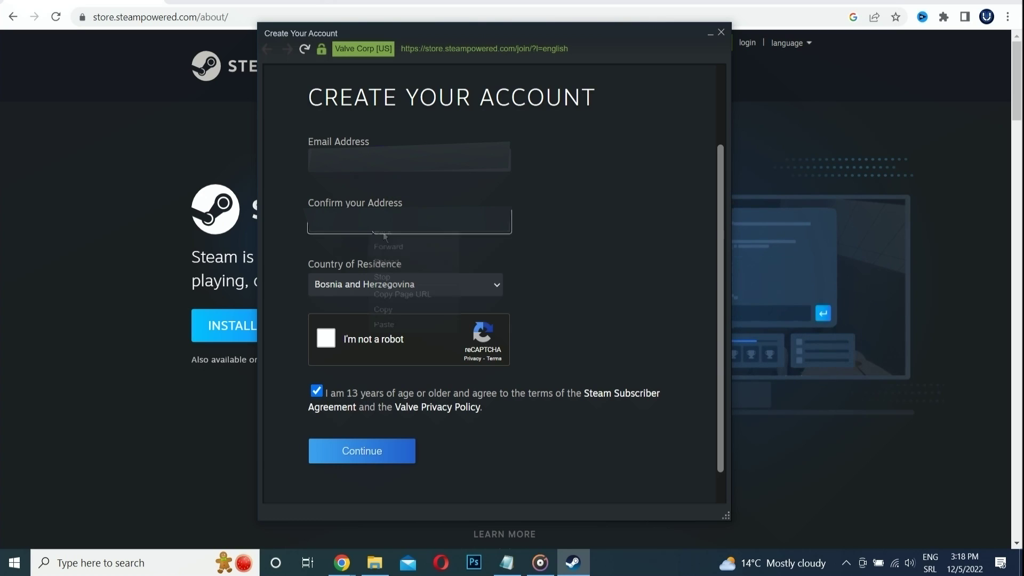
pyautogui.click(393, 320)
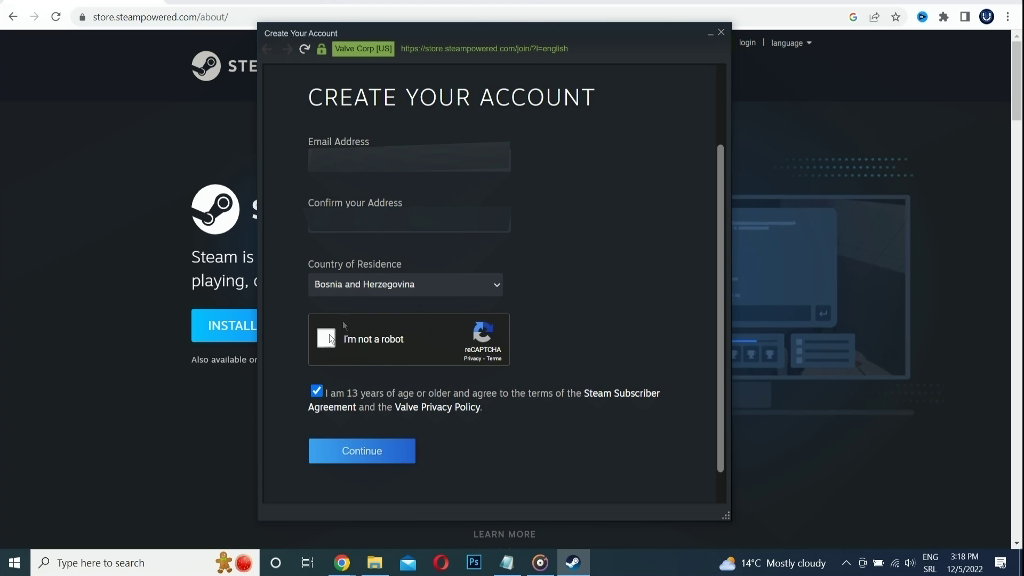
# - Pass the 'I'm not a robot' check by selecting all the car images and verifying
pyautogui.click(359, 284)
pyautogui.click(359, 284)
pyautogui.click(331, 342)
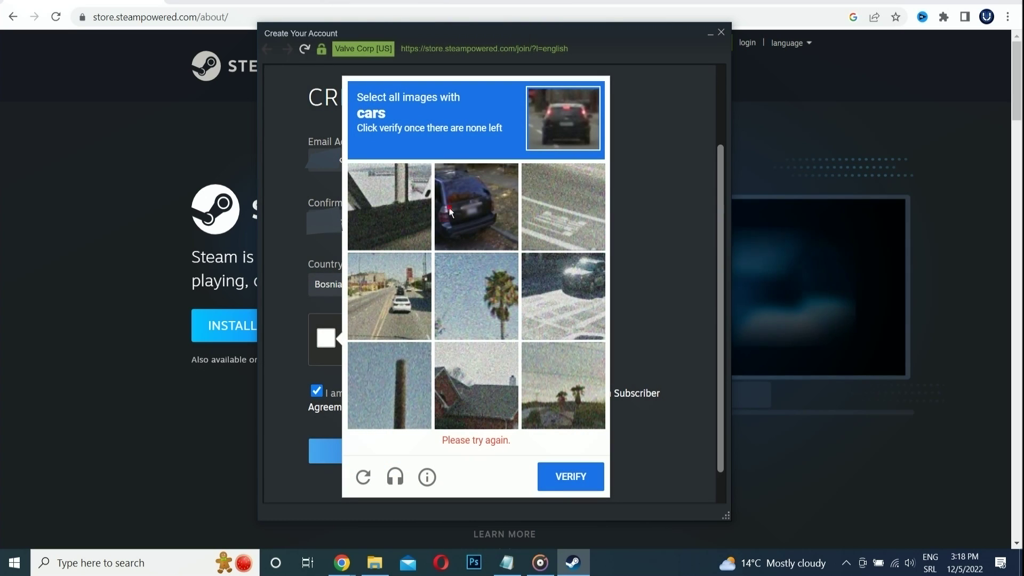
pyautogui.click(450, 207)
pyautogui.click(360, 304)
pyautogui.click(562, 318)
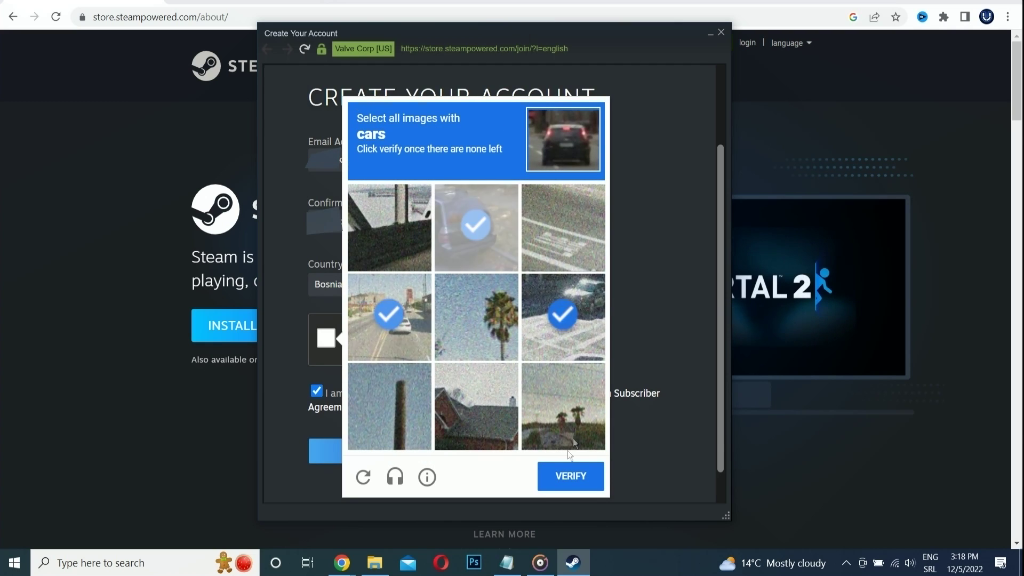
pyautogui.click(568, 480)
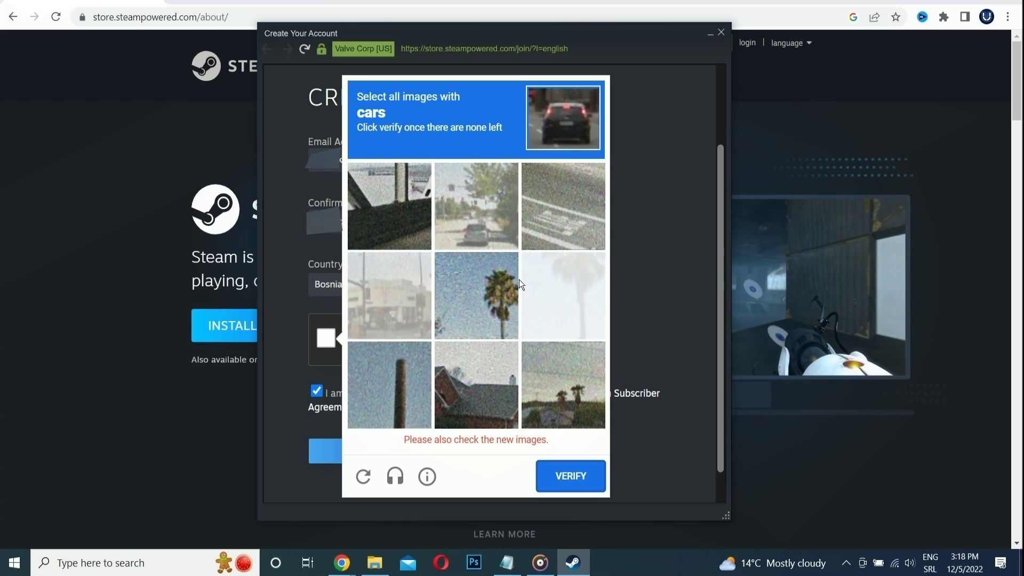
pyautogui.click(475, 210)
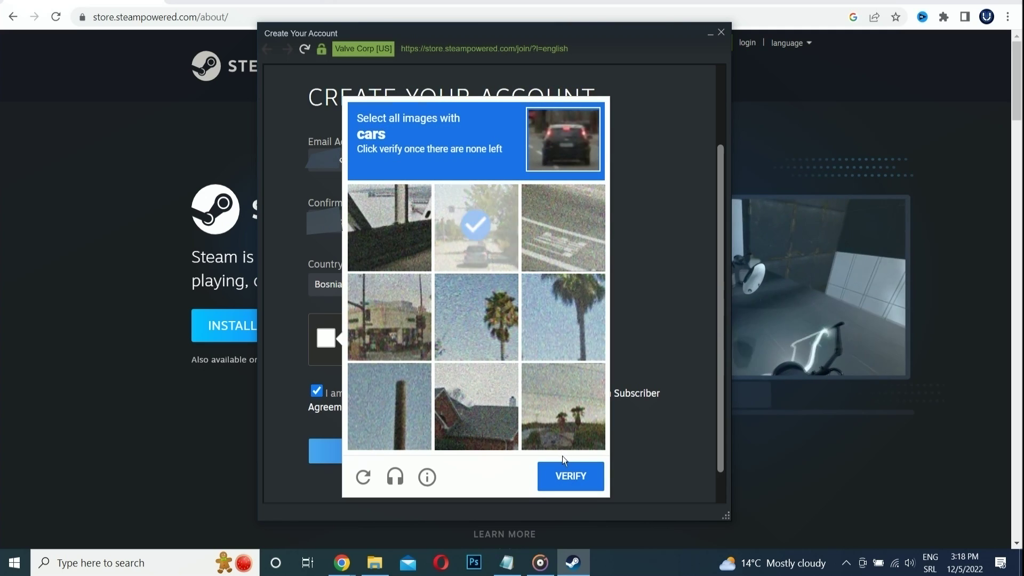
pyautogui.click(566, 472)
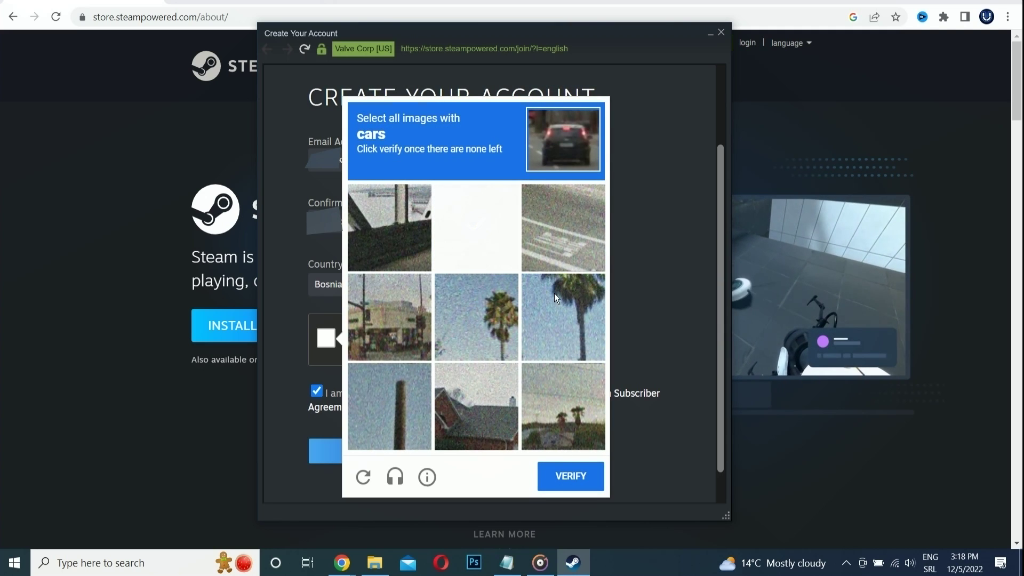
pyautogui.click(566, 477)
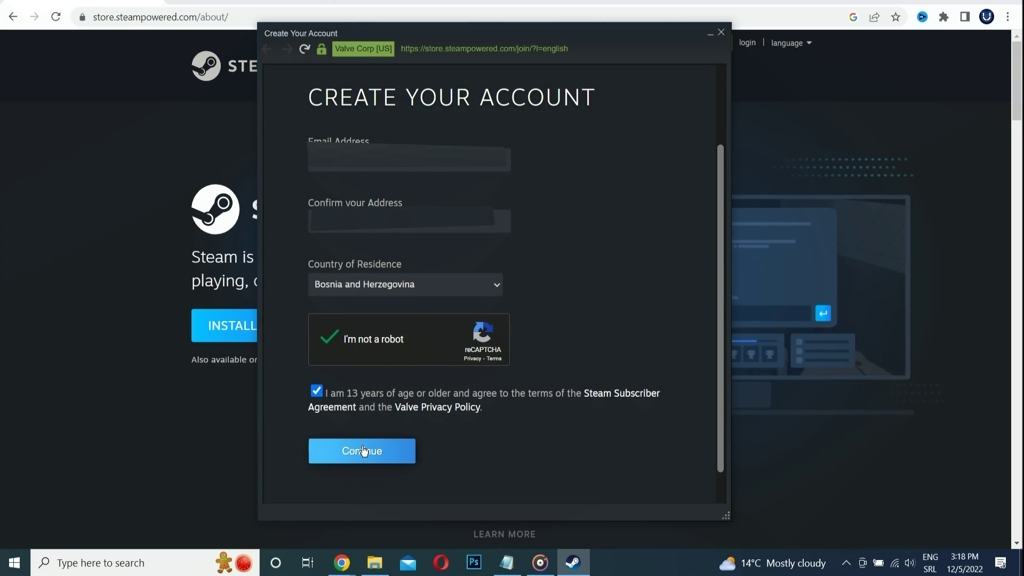
# - Submit the account form with Continue and open Steam's verification email in Gmail
pyautogui.click(363, 451)
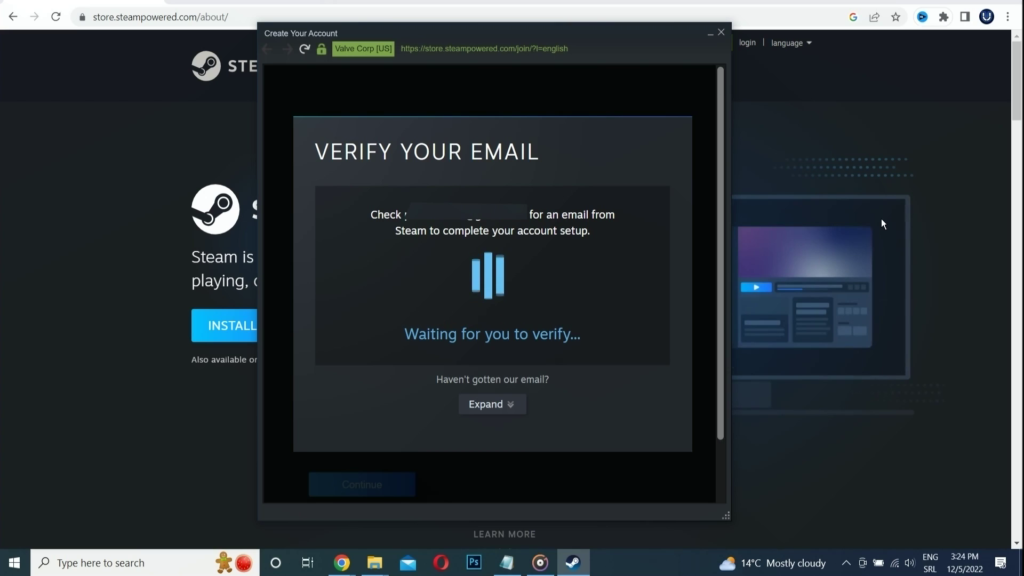
pyautogui.click(203, 6)
pyautogui.click(214, 2)
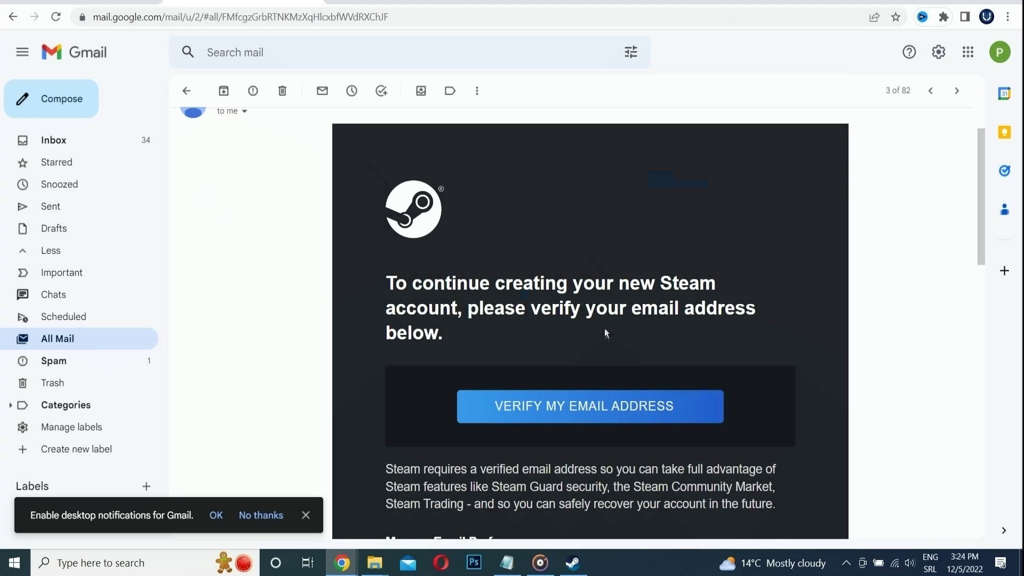
# - Scroll through the Steam verification email in Gmail
pyautogui.scroll(2, 605, 333)
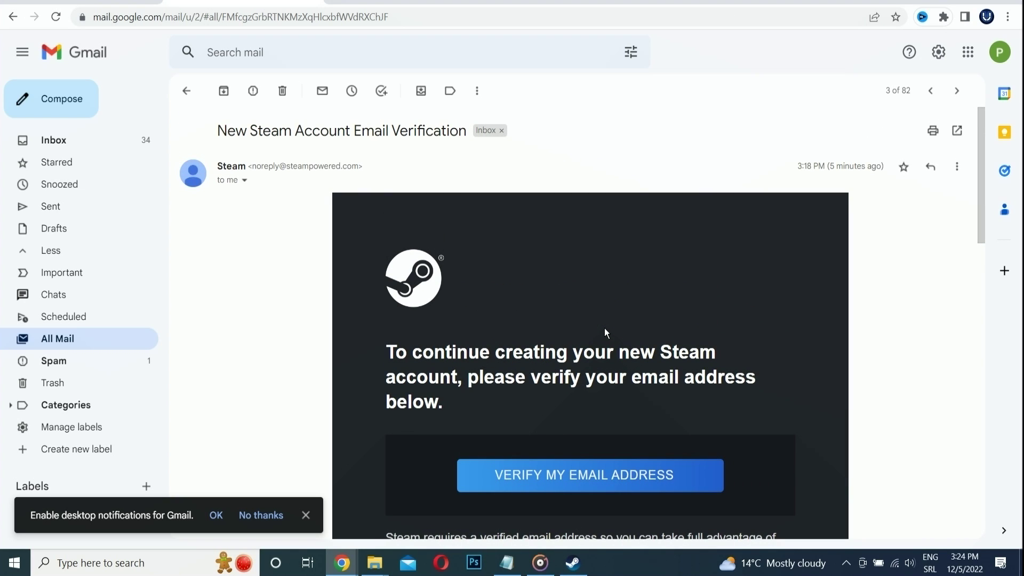
pyautogui.scroll(-4, 593, 437)
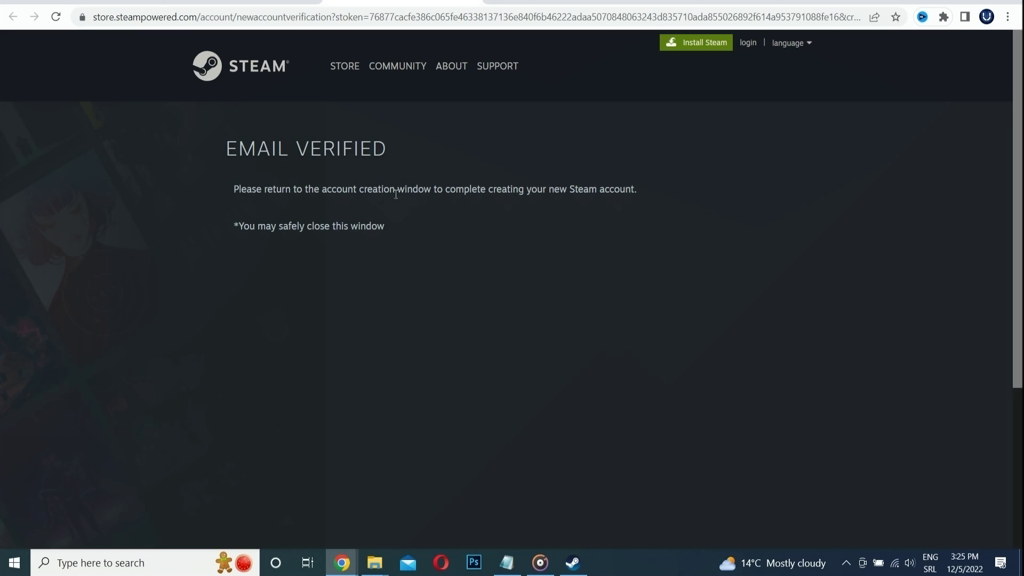
# - Restore the Create Your Account window and type the new Steam account name
pyautogui.click(131, 6)
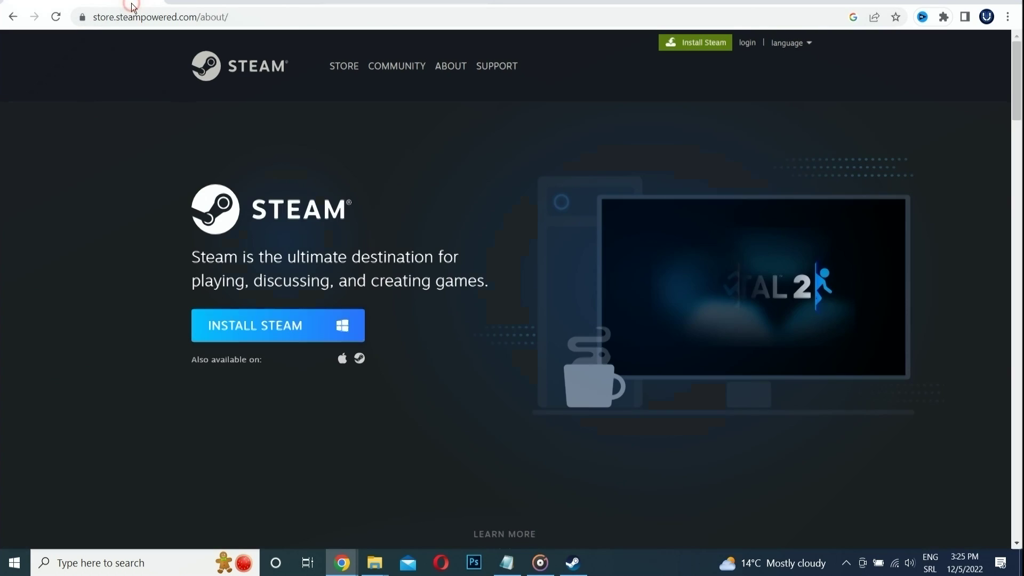
pyautogui.click(574, 563)
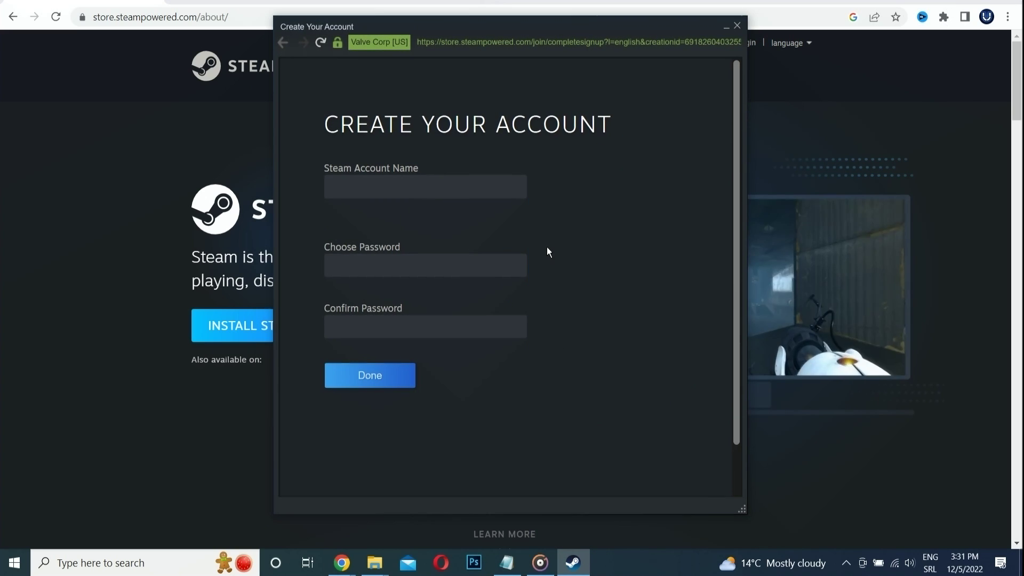
pyautogui.click(464, 195)
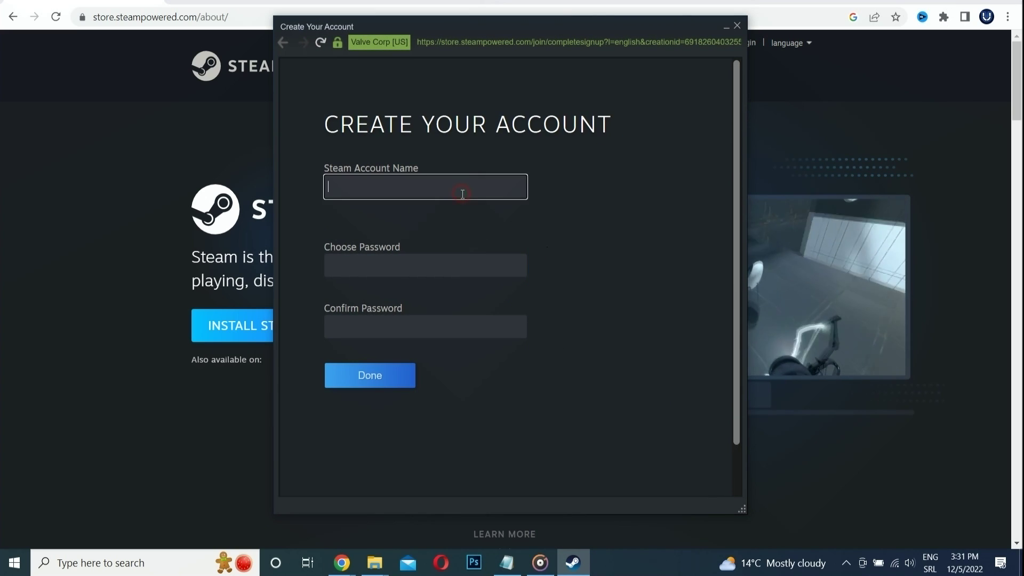
pyautogui.write('Uniformedia')
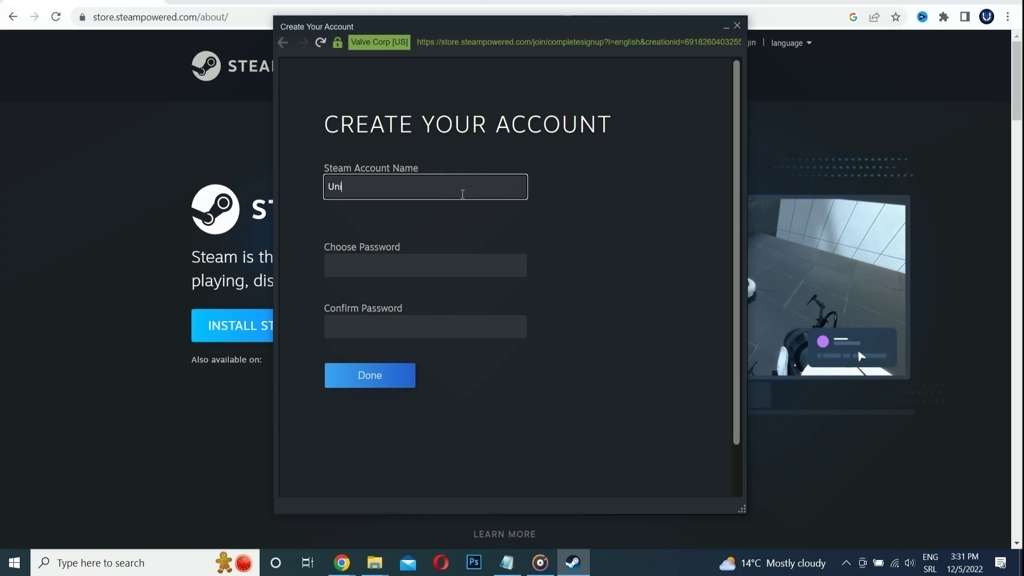